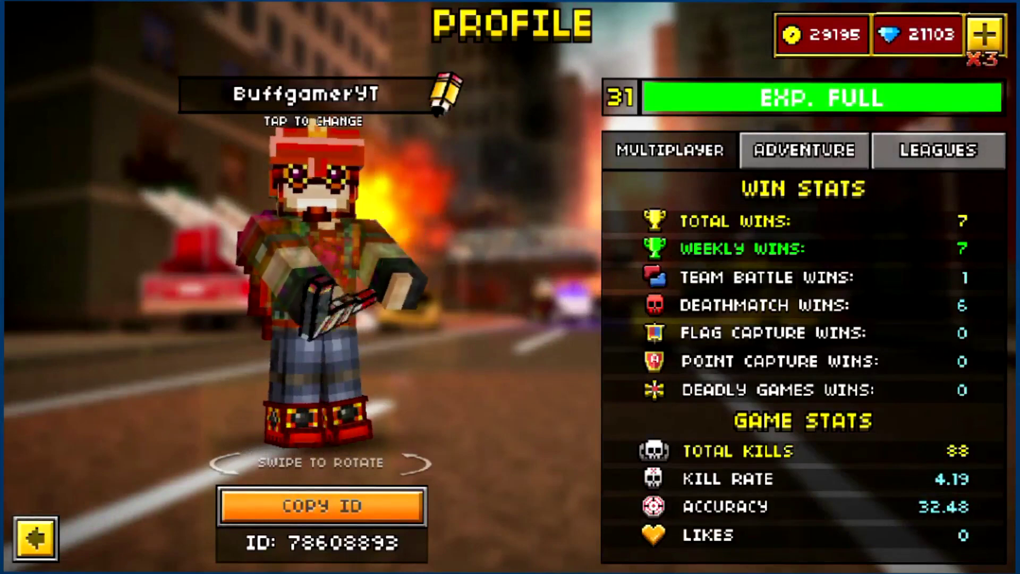
Check the Adventure campaign and survival stats on the Profile, then go back to the lobby.
left_click(804, 149)
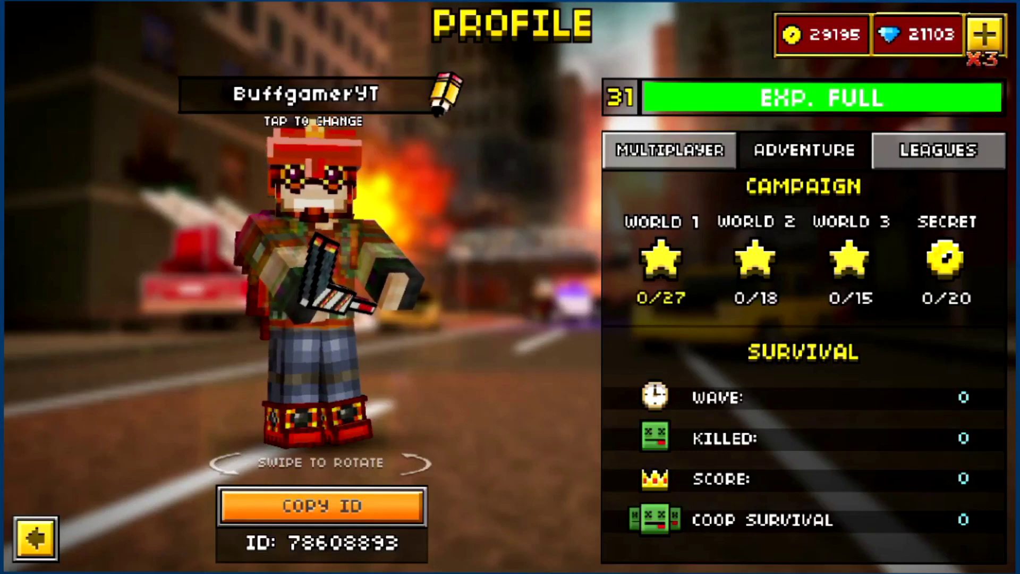
left_click(35, 537)
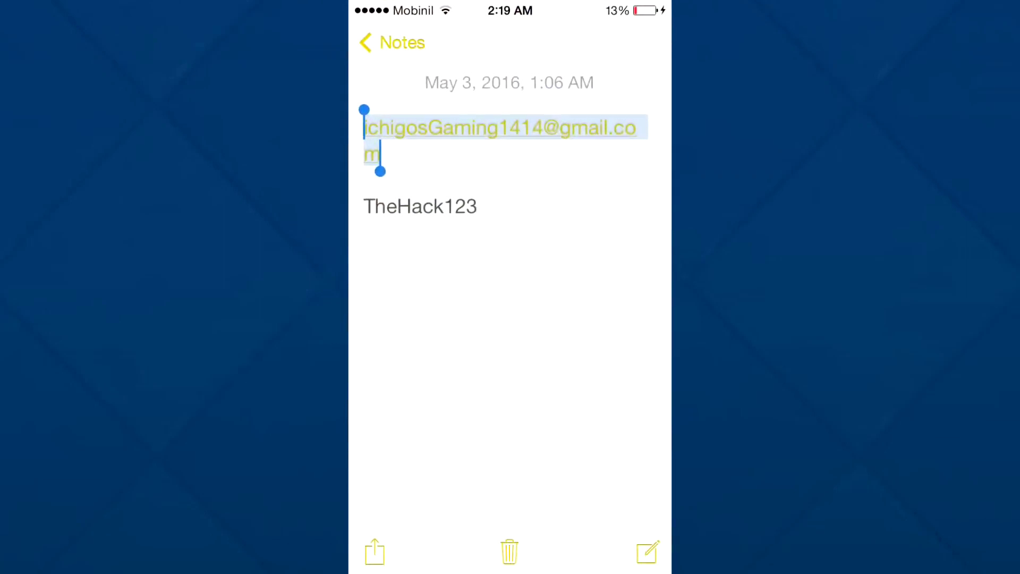
left_click(509, 319)
double_click(420, 207)
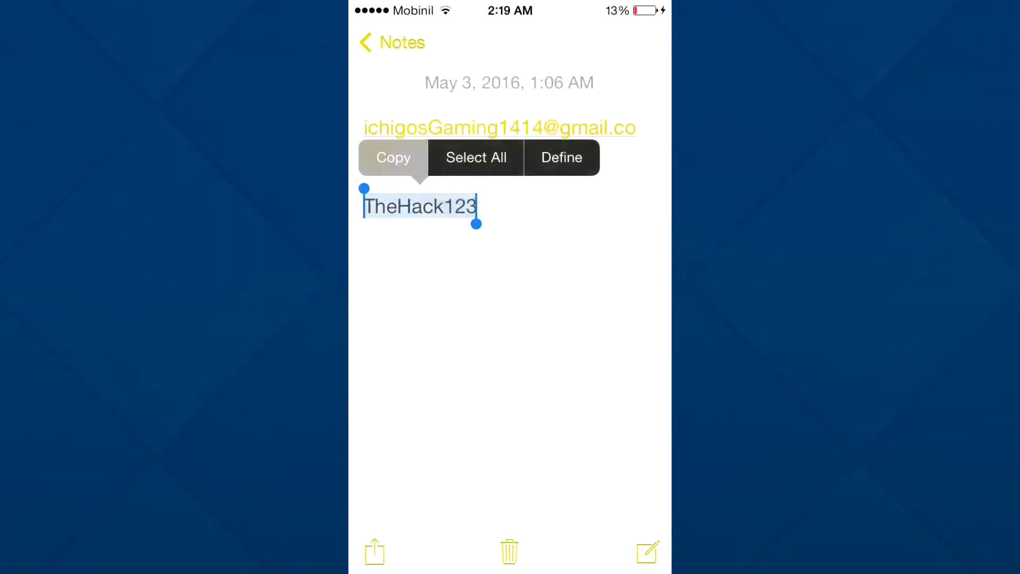
left_click(393, 160)
key("super")
key("super")
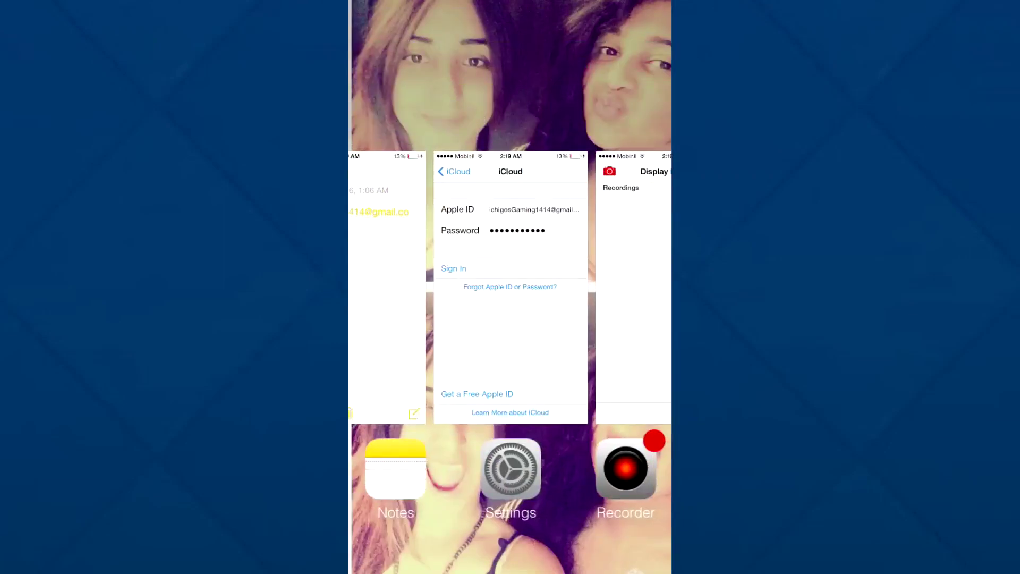
left_click(509, 319)
left_click(558, 167)
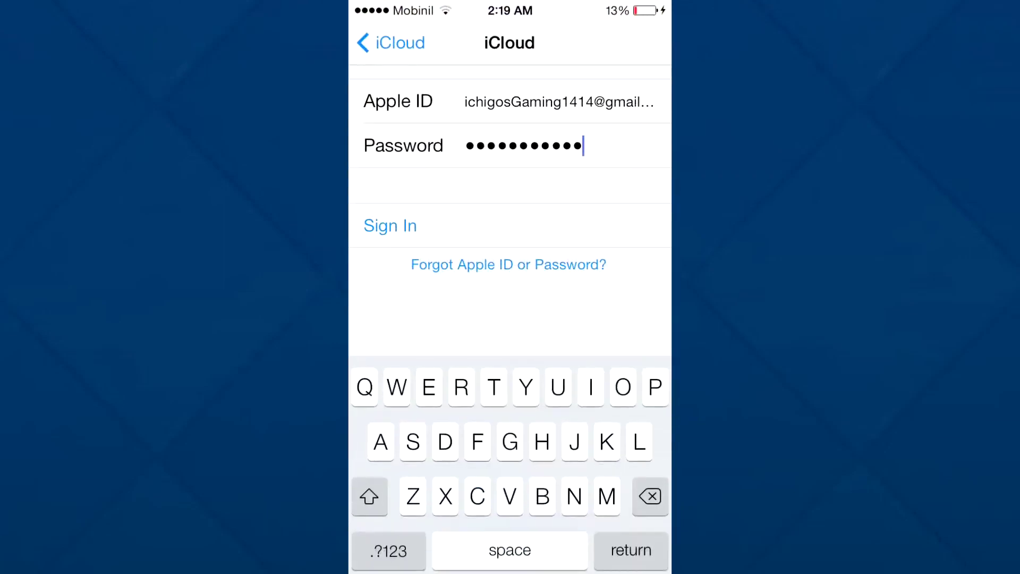
left_click(651, 496)
left_click(558, 146)
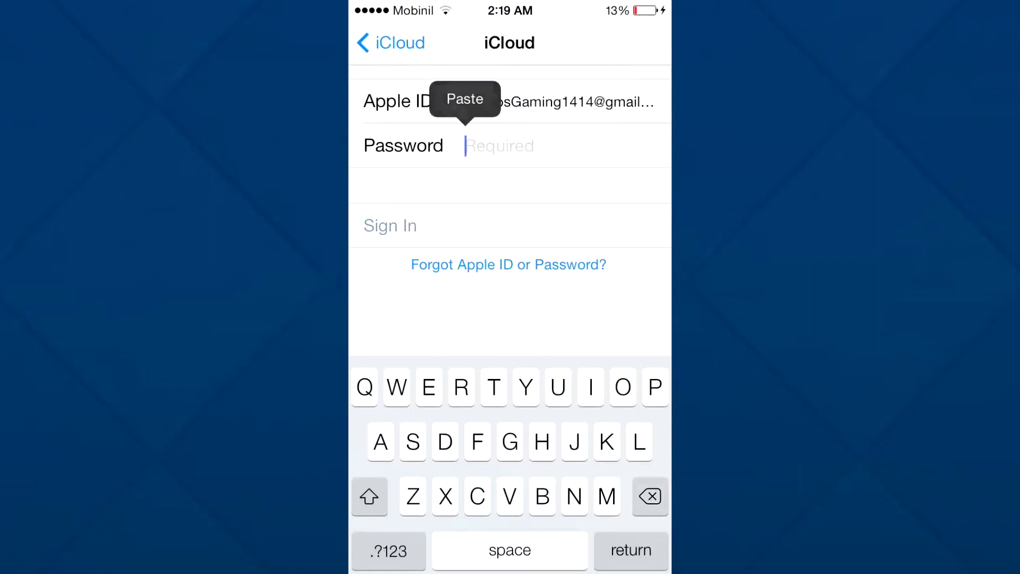
left_click(466, 99)
left_click(389, 226)
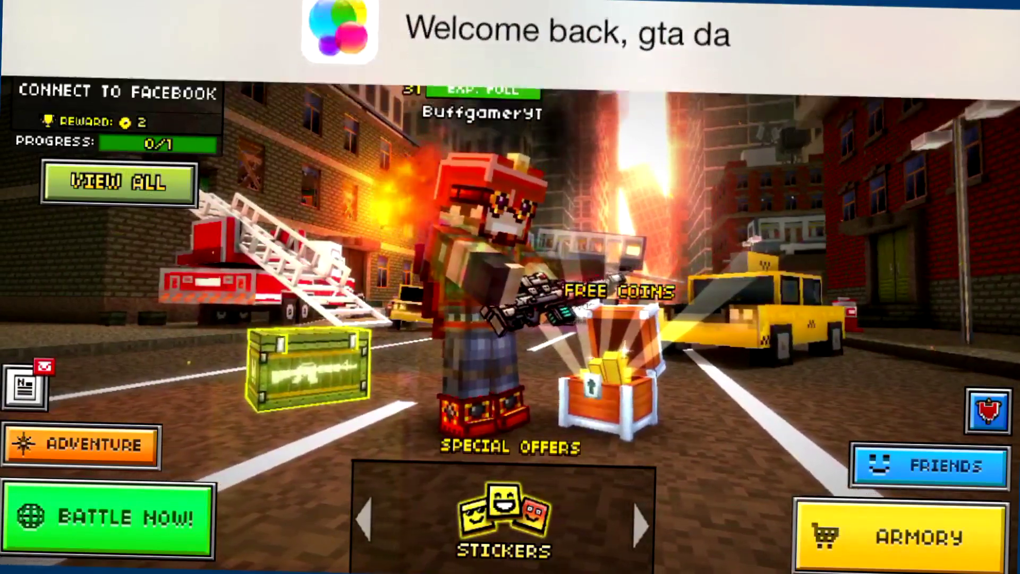
Swipe through the Primary weapons in the Armory, then go back to the main lobby.
left_click(900, 536)
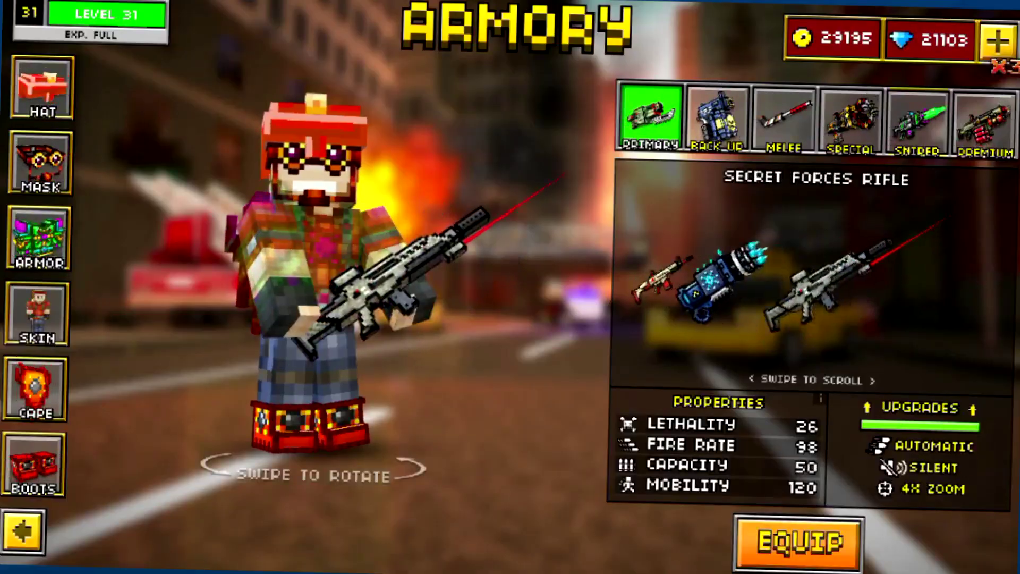
left_click_drag(876, 286, 702, 287)
left_click(23, 530)
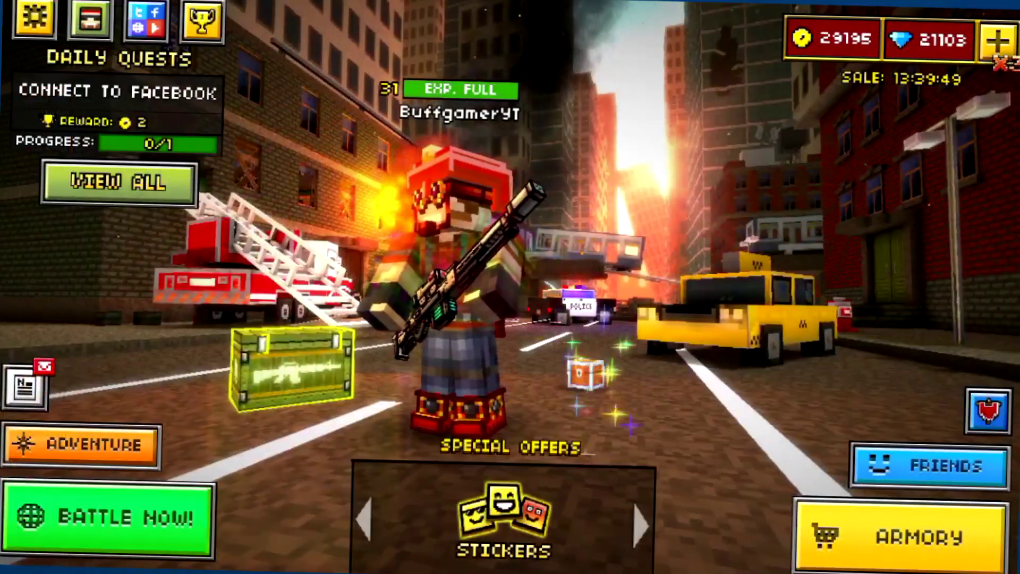